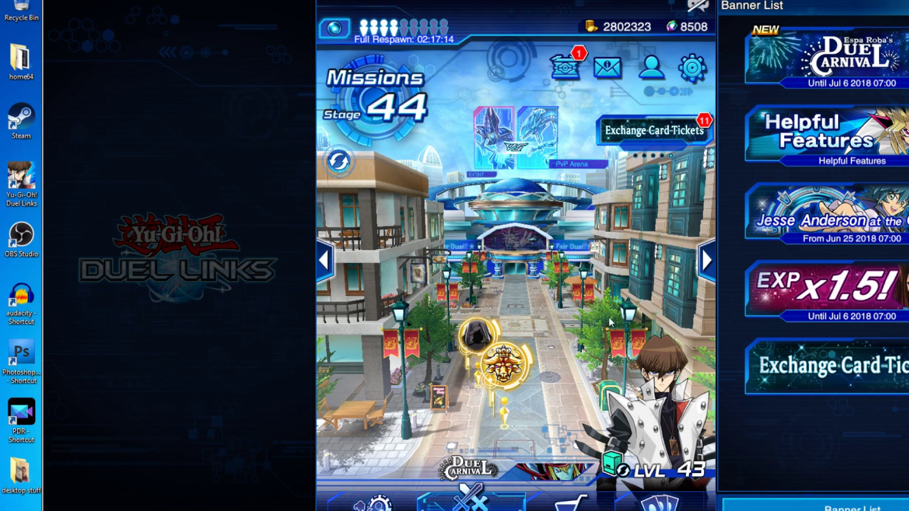
Look at Kaiba's character profile, return home, and bring up the game Settings
click(655, 403)
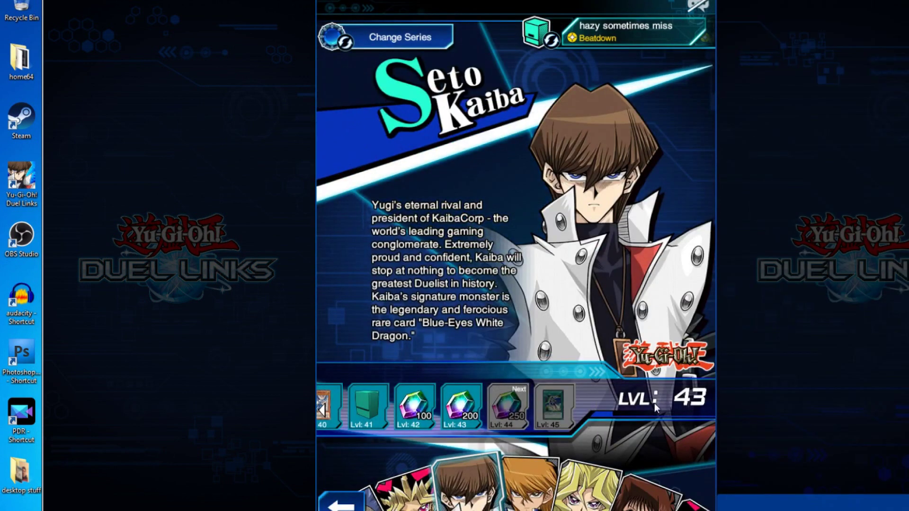
click(653, 398)
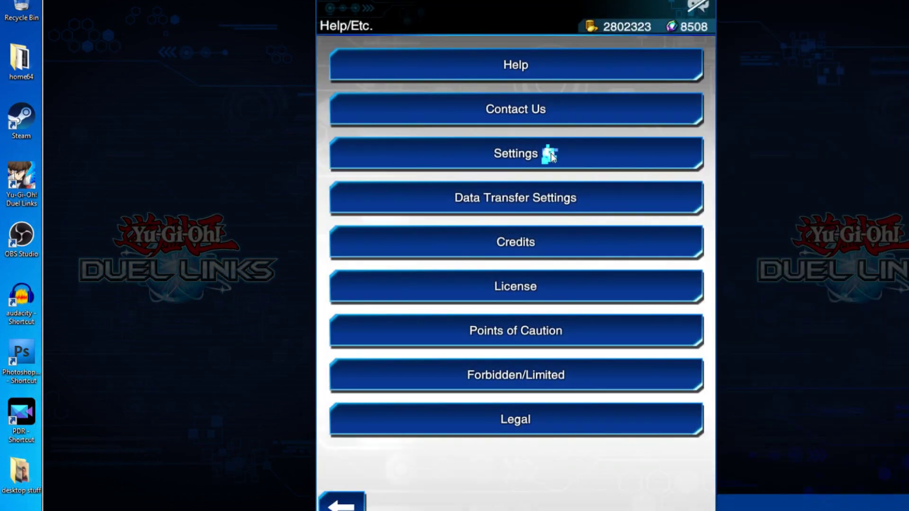
click(549, 153)
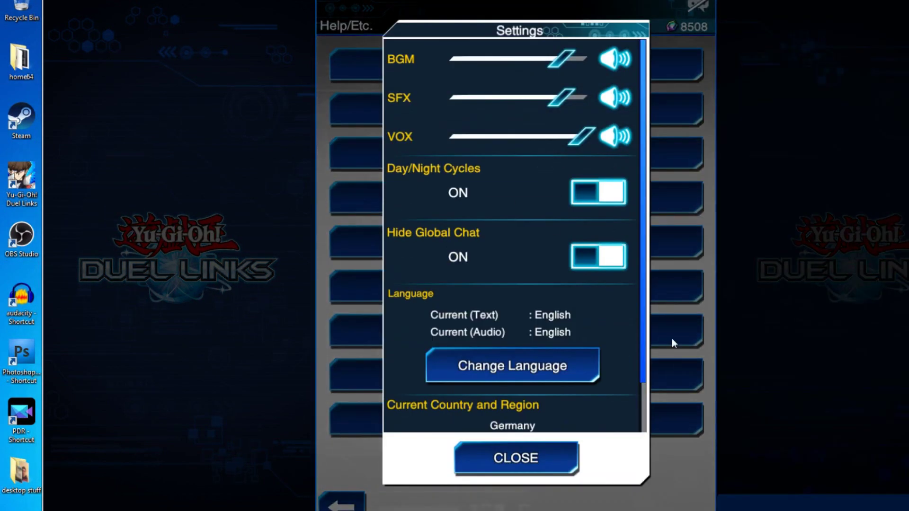
scroll(621, 350, down, 2)
Review the voice-language download options, keep English audio, and close Settings
click(566, 325)
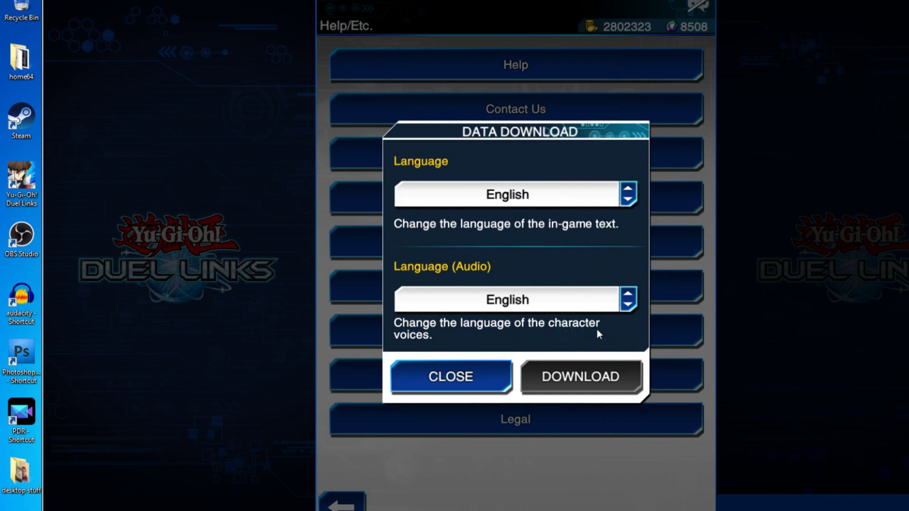
click(568, 307)
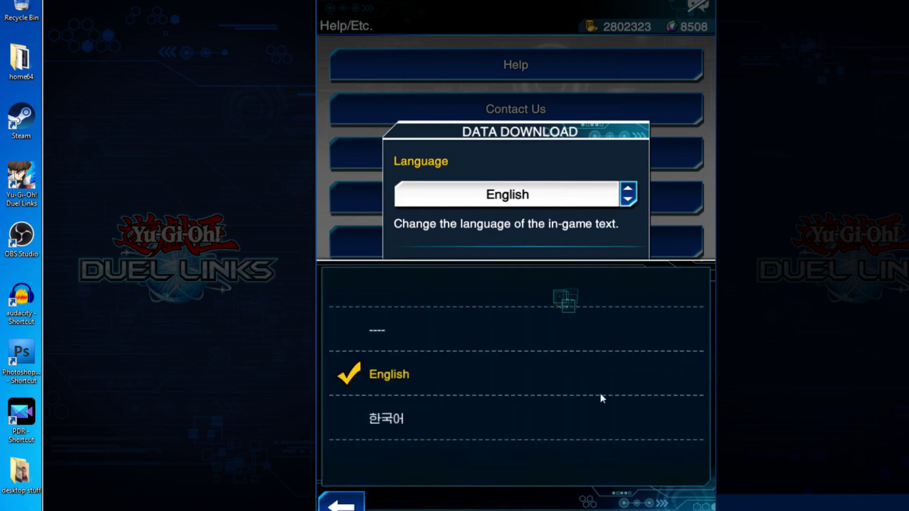
click(547, 392)
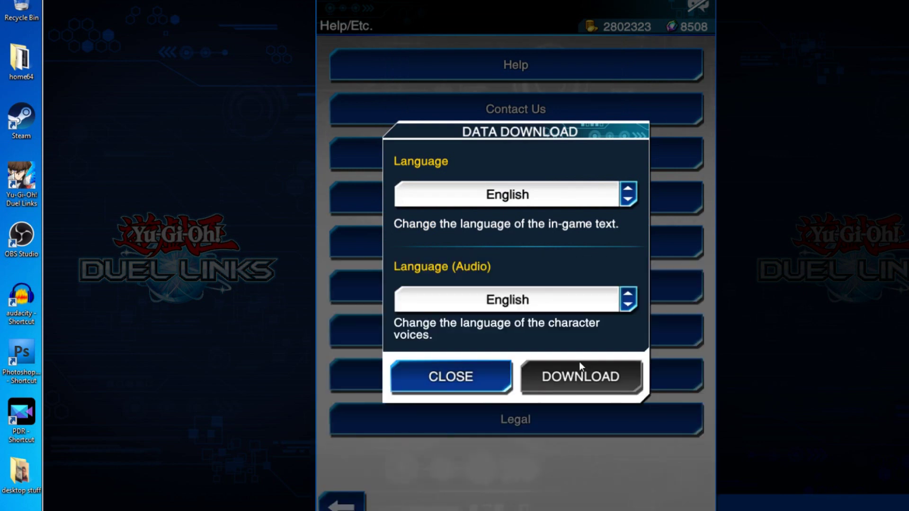
click(587, 379)
key(Escape)
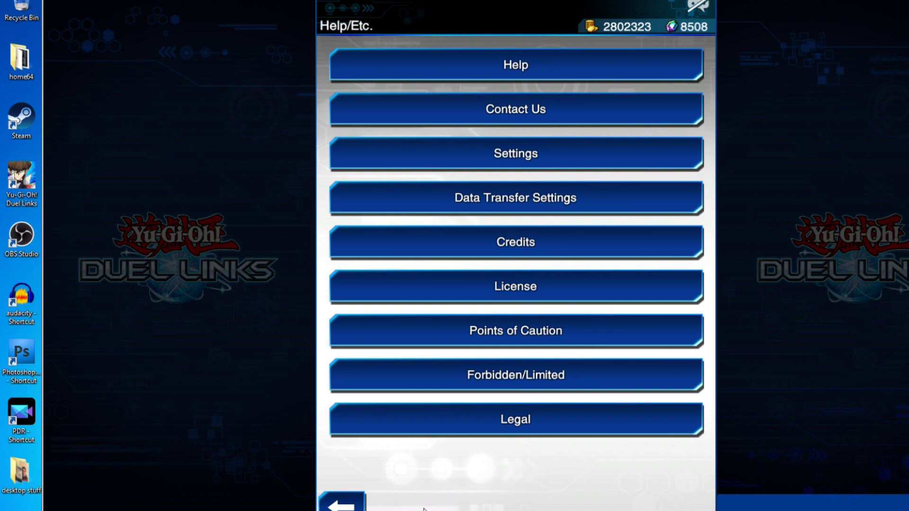
Scroll the mod's GitHub README to the English steps and select the MEGA download link
key(alt+Tab)
key(alt+Tab)
key(Escape)
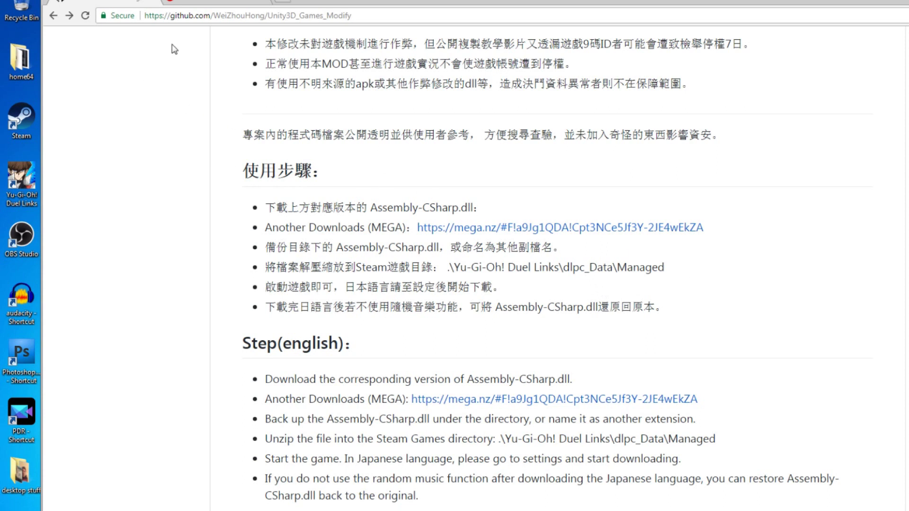
scroll(189, 172, up, 15)
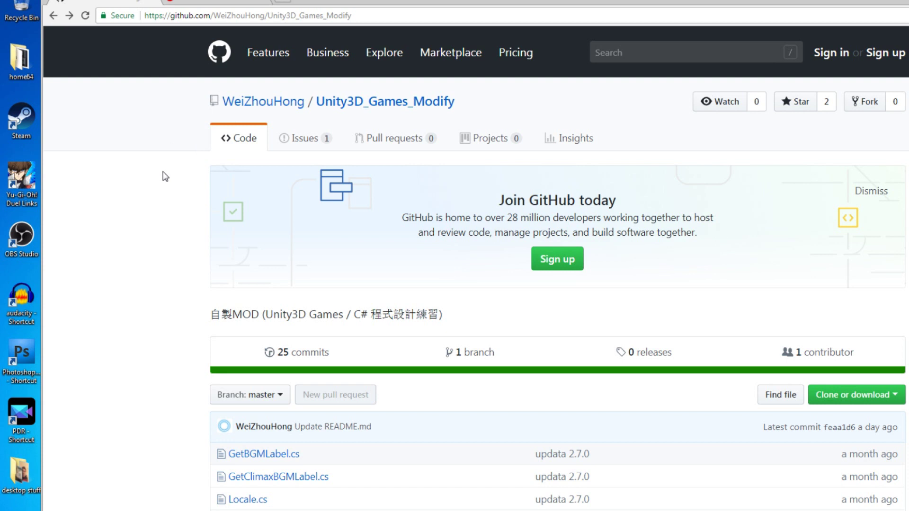
scroll(178, 197, down, 10)
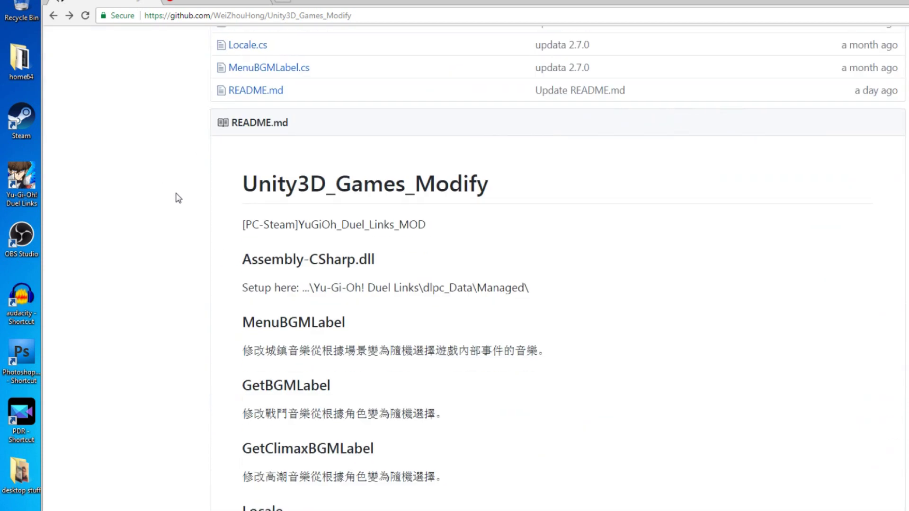
scroll(178, 198, down, 12)
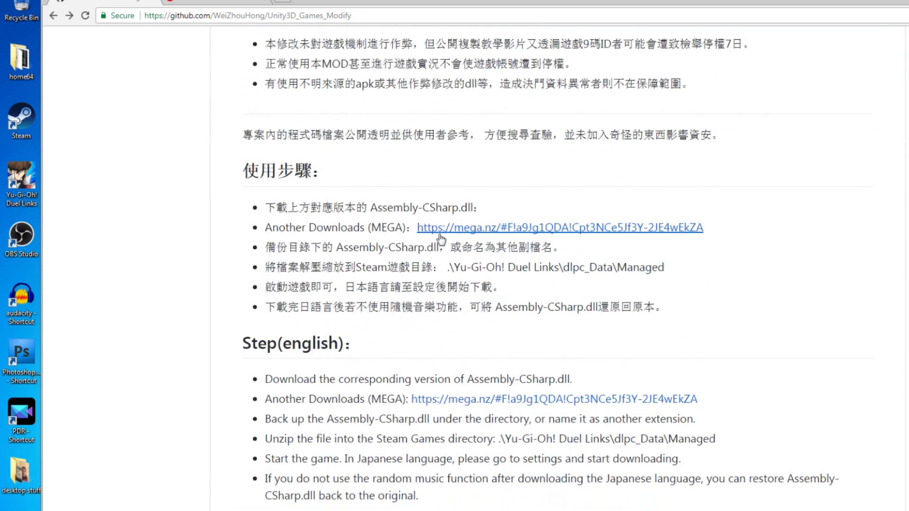
scroll(413, 225, up, 2)
scroll(386, 193, down, 4)
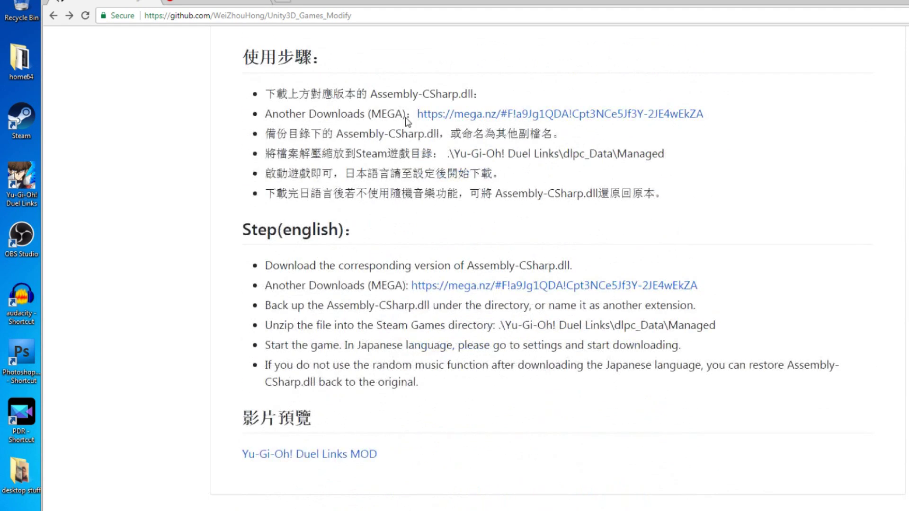
drag(410, 117, 748, 119)
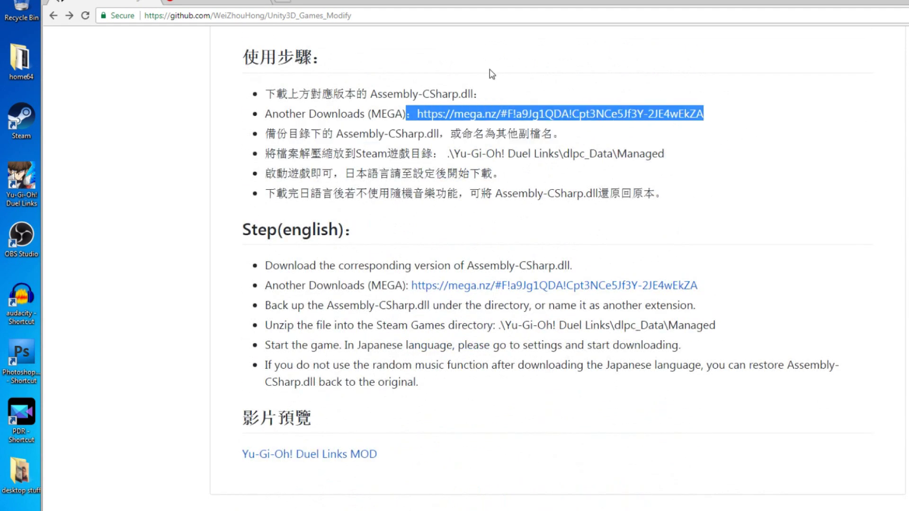
click(204, 3)
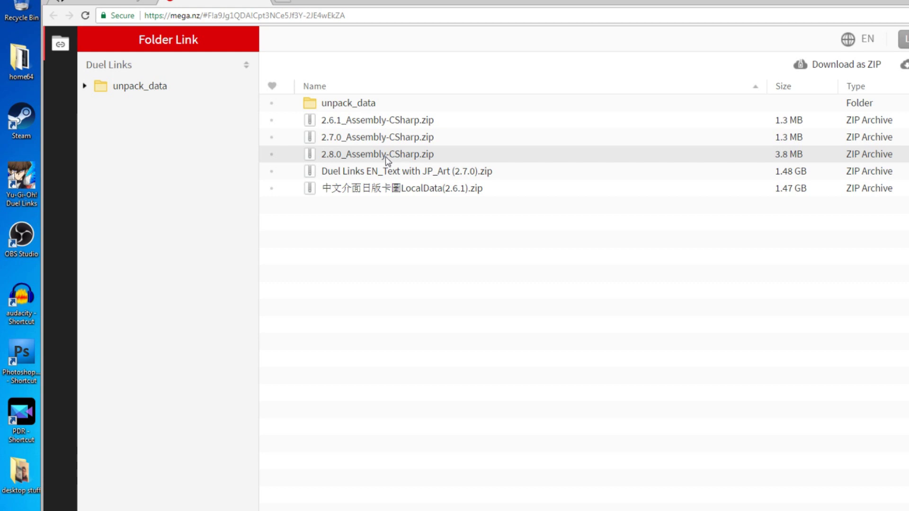
Bring up the browser's Downloads list with Ctrl+J
key(ctrl+j)
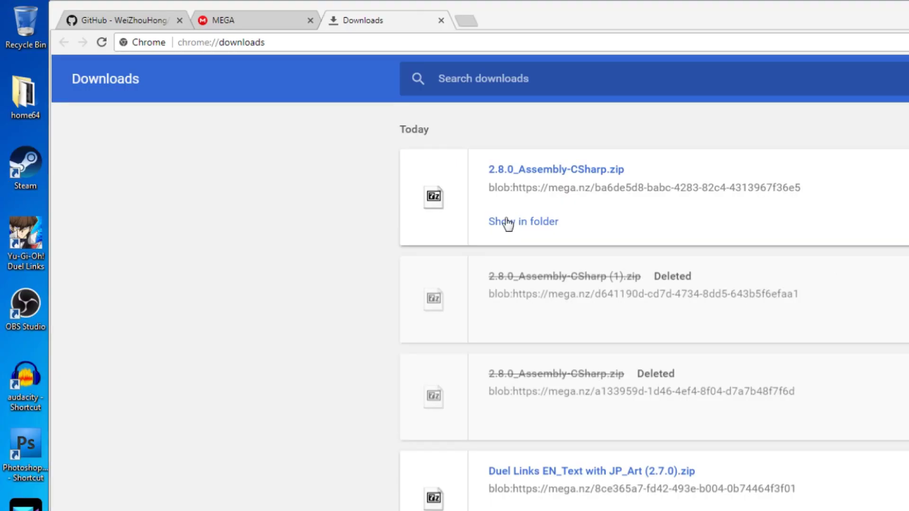
Extract Assembly-CSharp.dll from 2.8.0_Assembly-CSharp.zip into Downloads using 7-Zip, then close the archive
click(429, 167)
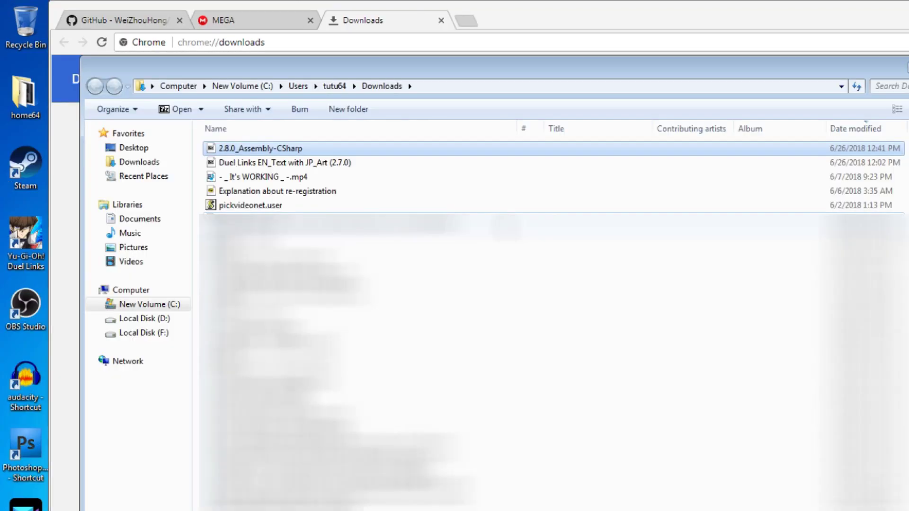
right_click(294, 153)
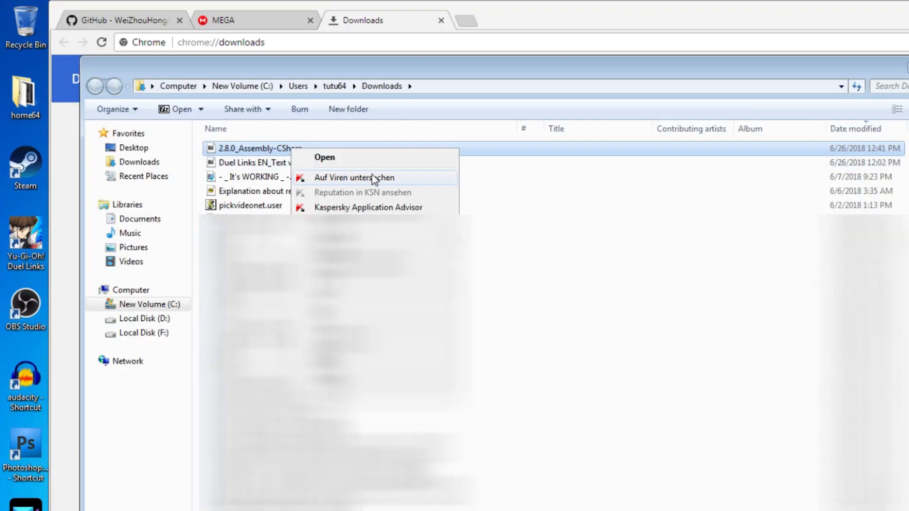
click(328, 160)
click(65, 69)
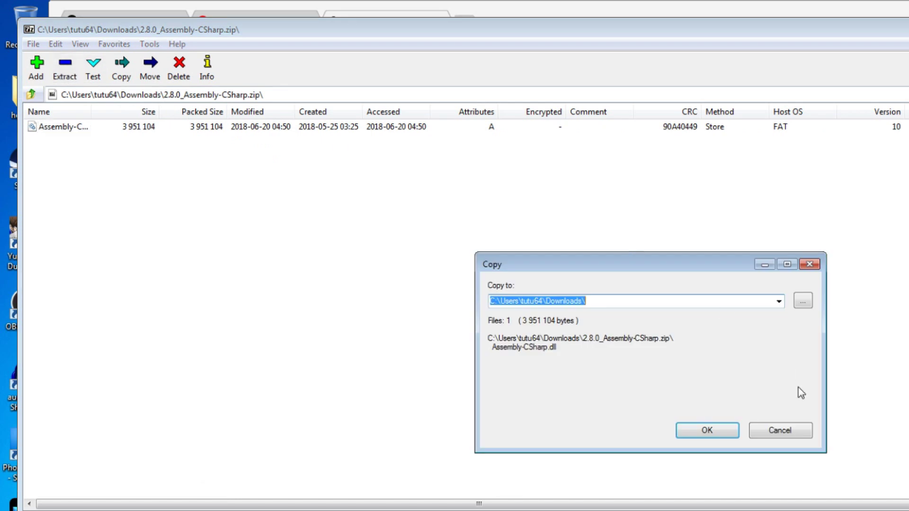
click(705, 431)
key(alt+F4)
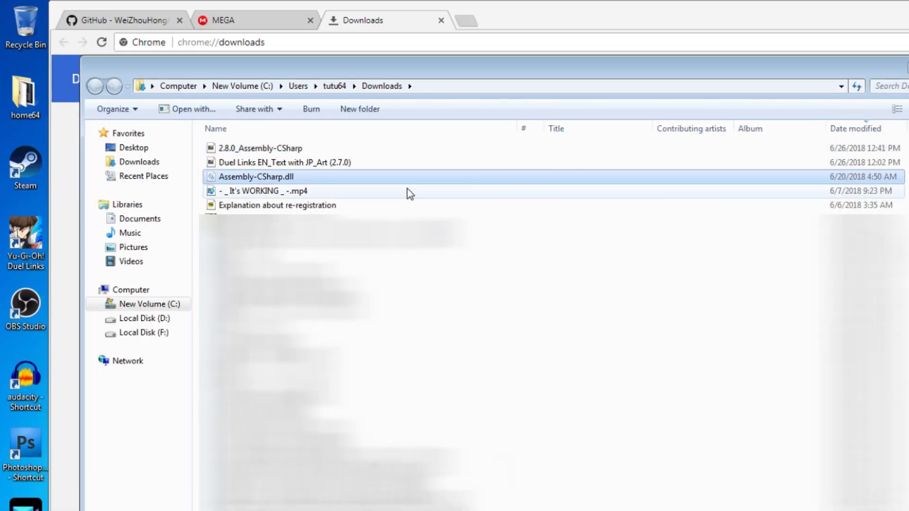
Reach the Steam installation folder through the desktop Steam shortcut's file location
click(22, 171)
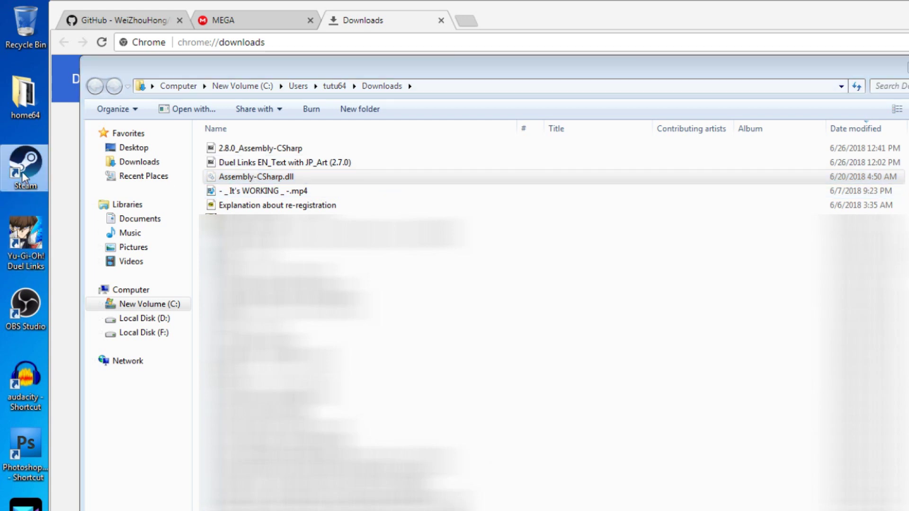
right_click(22, 171)
click(77, 210)
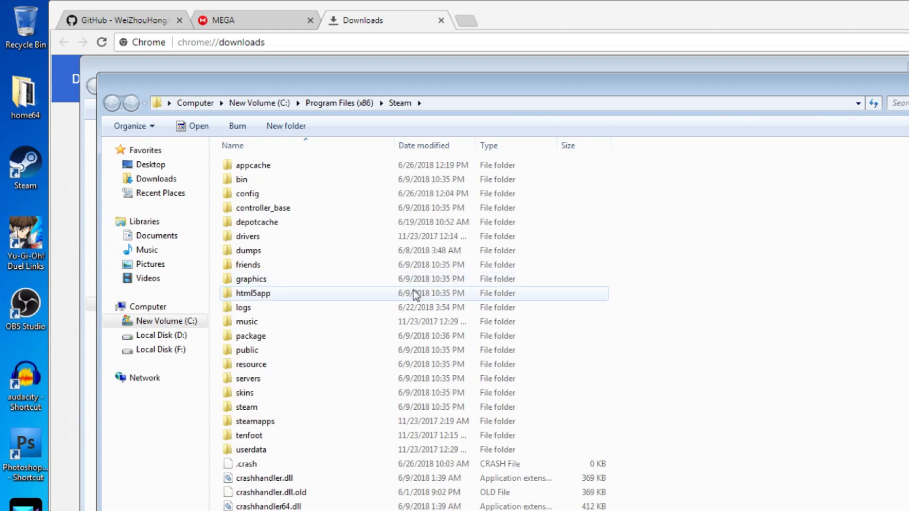
Browse steamapps\common\Yu-Gi-Oh! Duel Links\dlpc_Data down into the Managed folder
double_click(289, 421)
double_click(286, 167)
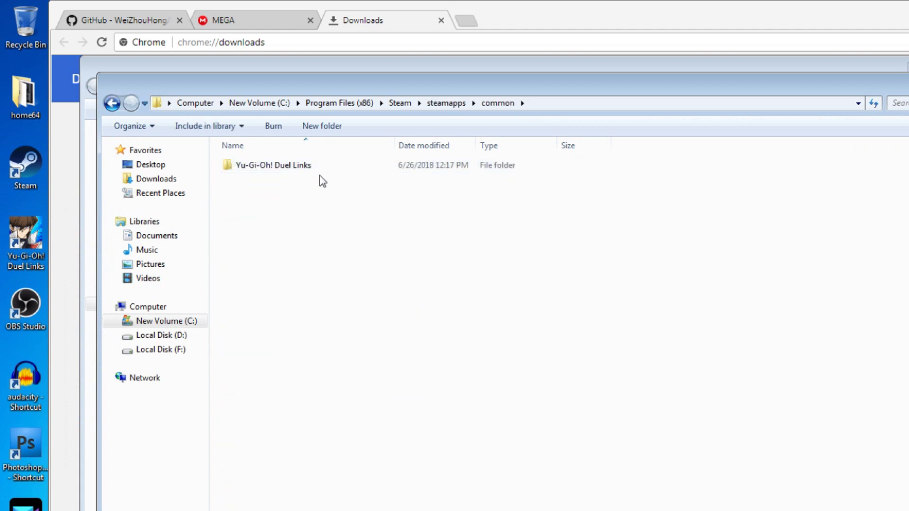
double_click(317, 169)
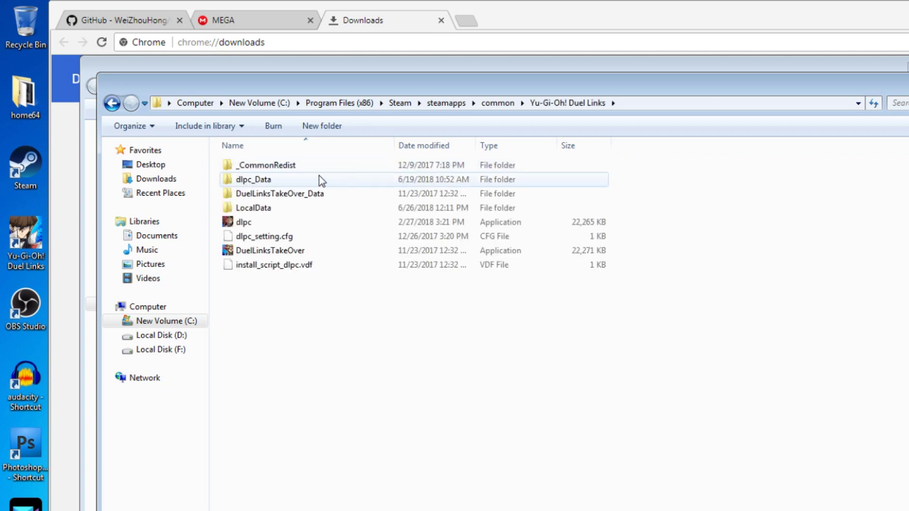
double_click(326, 181)
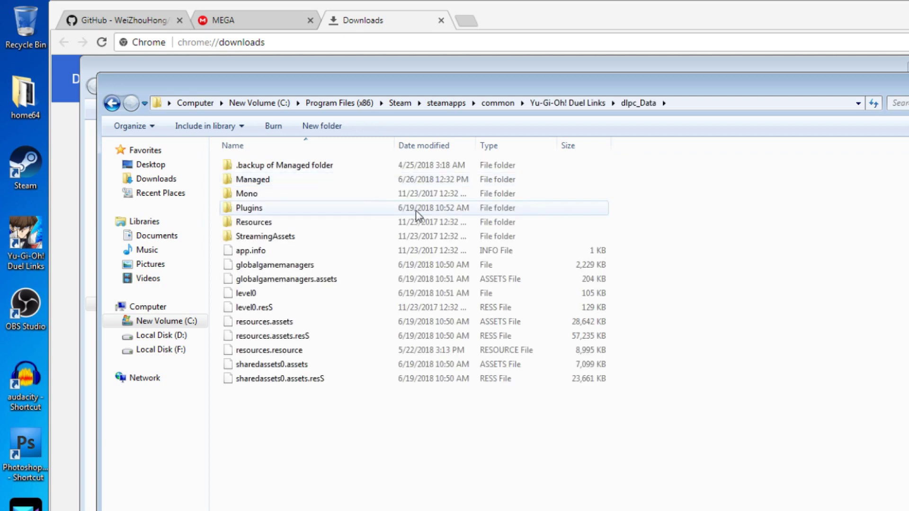
click(341, 180)
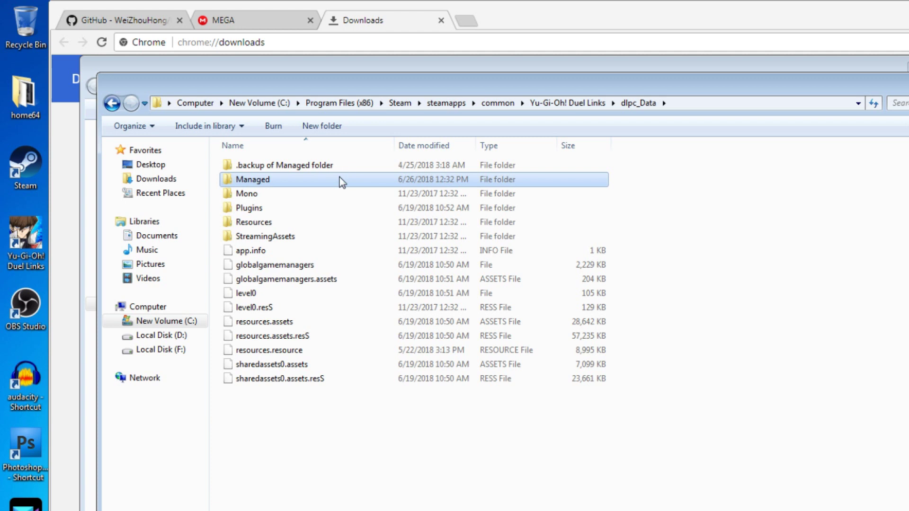
double_click(341, 181)
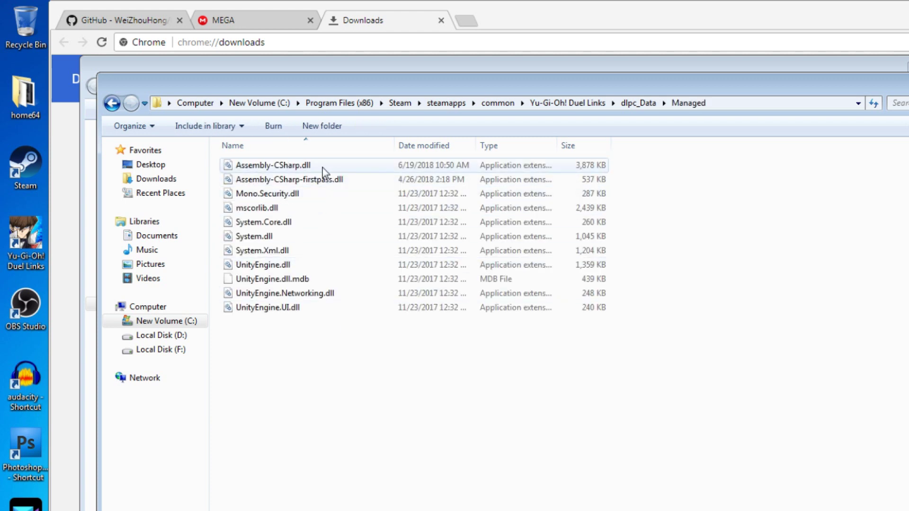
Create a 'backup assembly csharp' folder and move the original Assembly-CSharp.dll into it
right_click(246, 393)
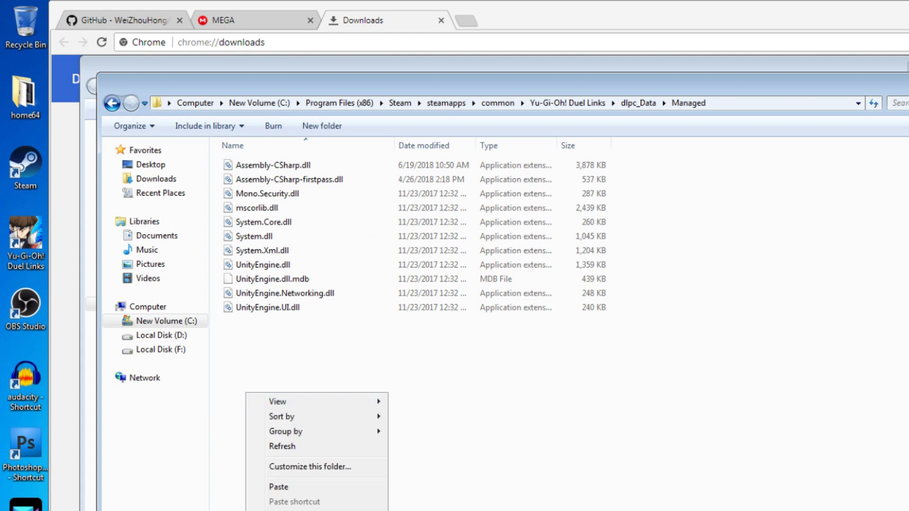
key(ctrl+shift+n)
text(ba)
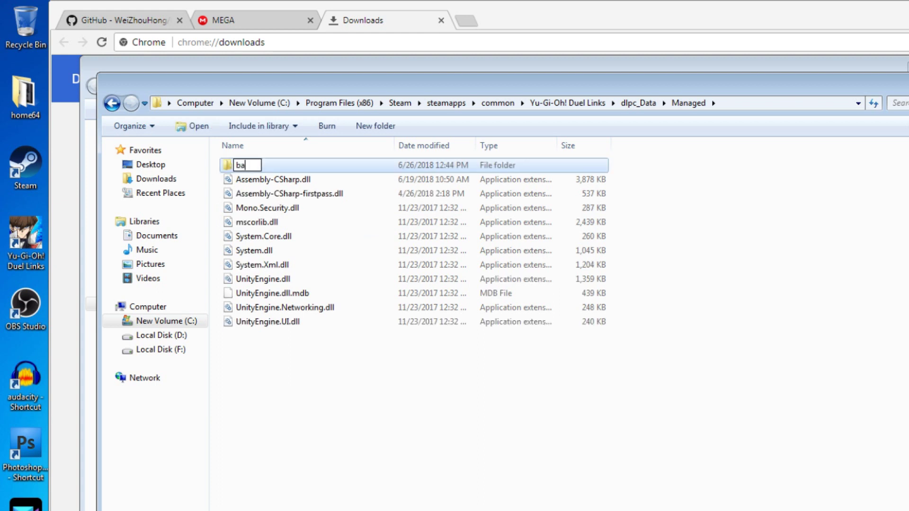
text(c)
text(kup assembly csharp)
click(282, 176)
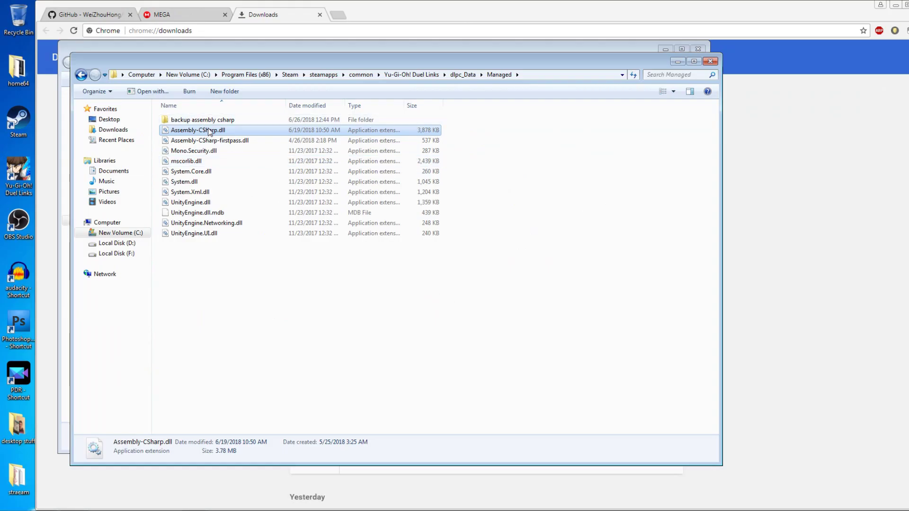
drag(209, 132, 202, 120)
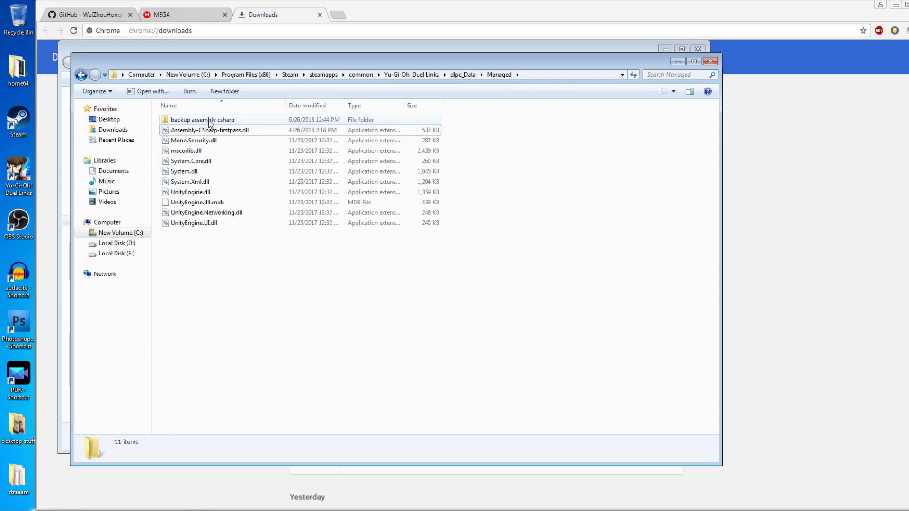
Paste the modded Assembly-CSharp.dll into the Managed folder
right_click(276, 269)
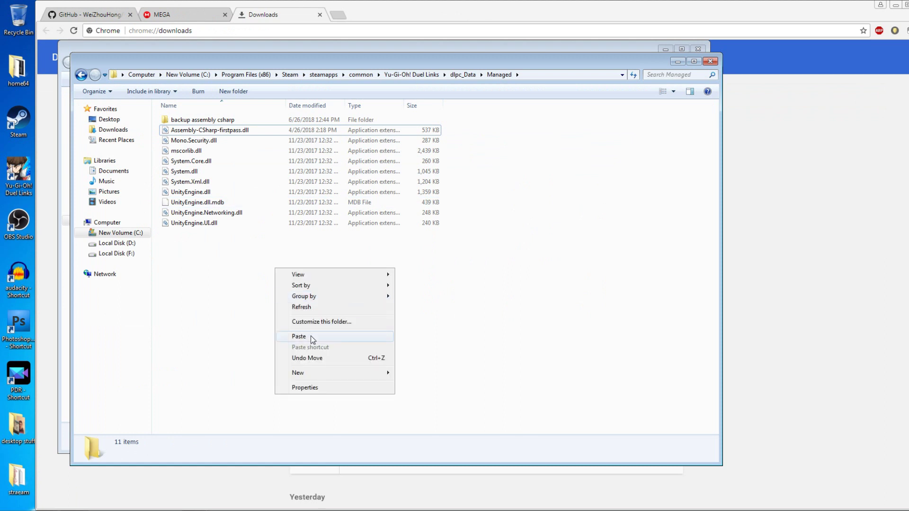
click(310, 337)
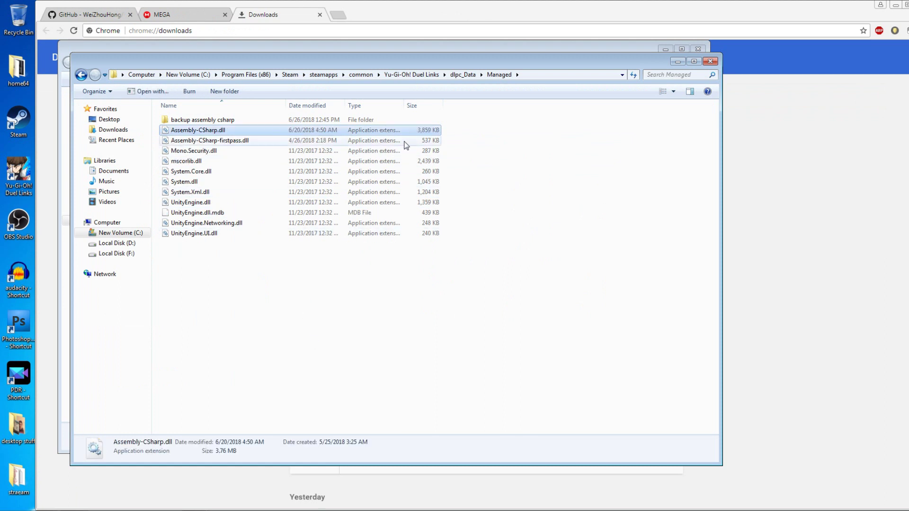
click(387, 307)
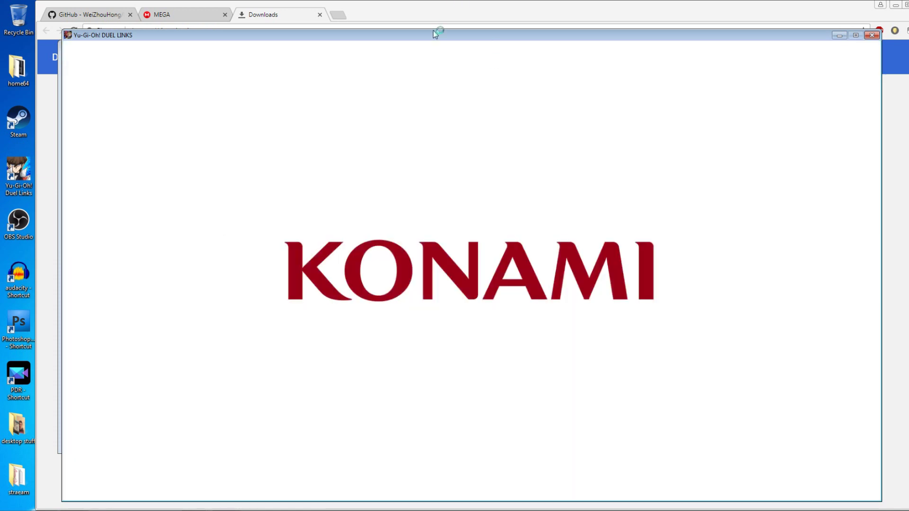
Reposition the launched game window and, once loaded, go to the Shop area
drag(433, 31, 399, 27)
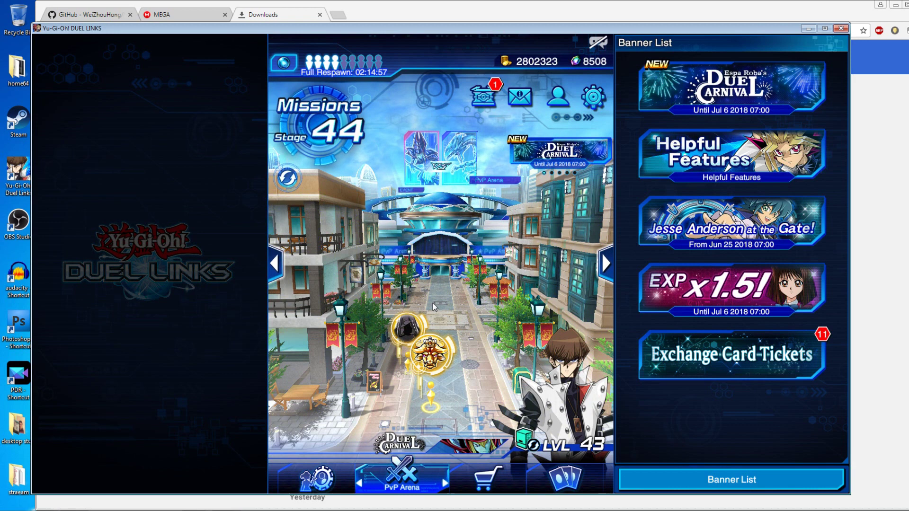
click(606, 263)
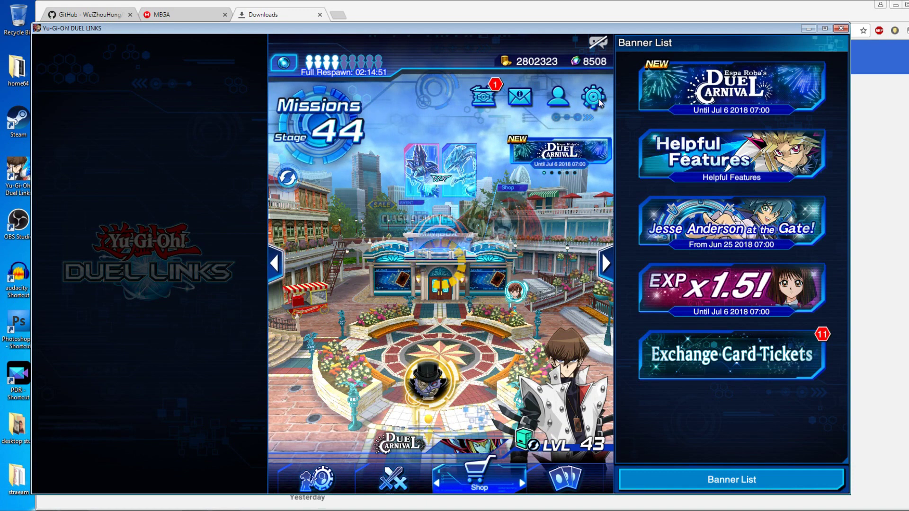
Set Language (Audio) to Japanese in Settings and download the Japanese voice data
click(600, 102)
click(455, 171)
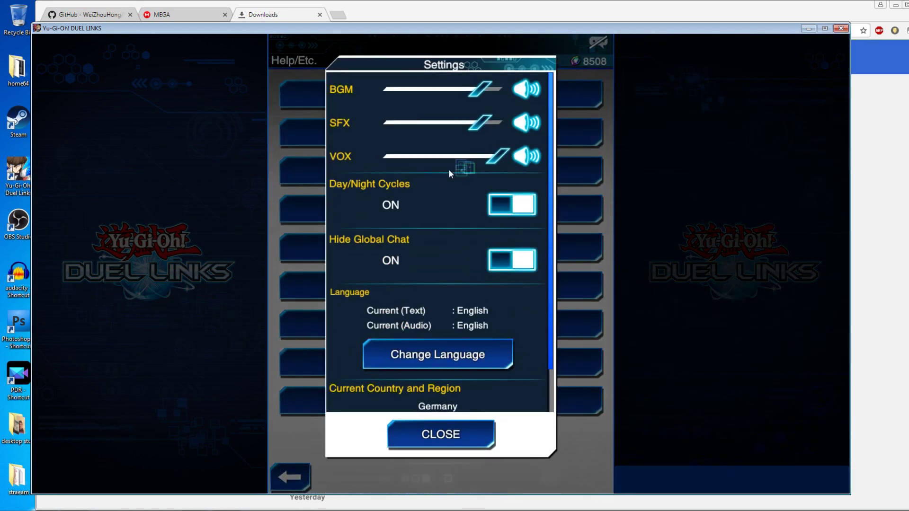
scroll(510, 339, down, 2)
click(454, 307)
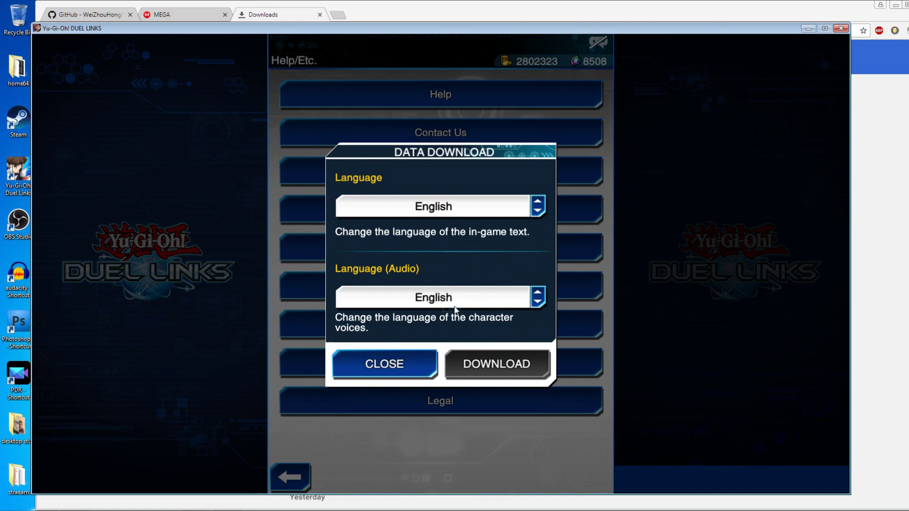
click(514, 307)
drag(431, 345, 411, 391)
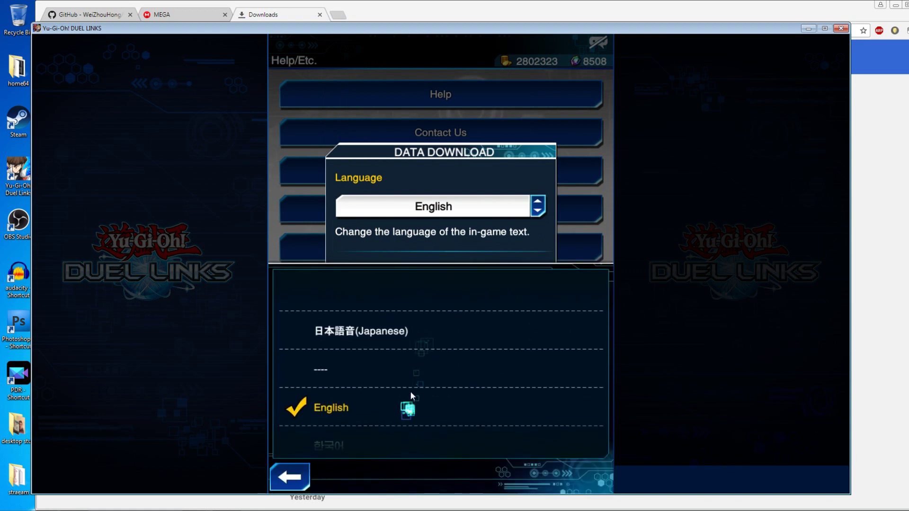
click(421, 327)
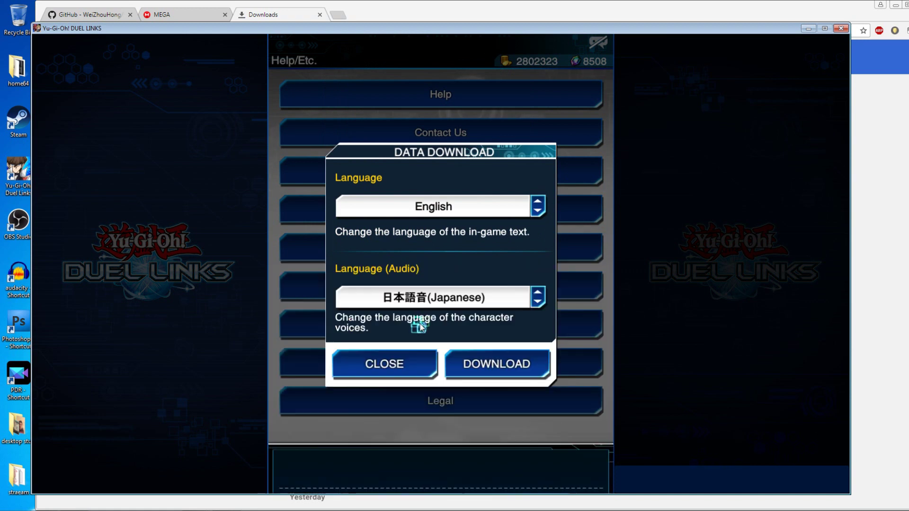
click(514, 370)
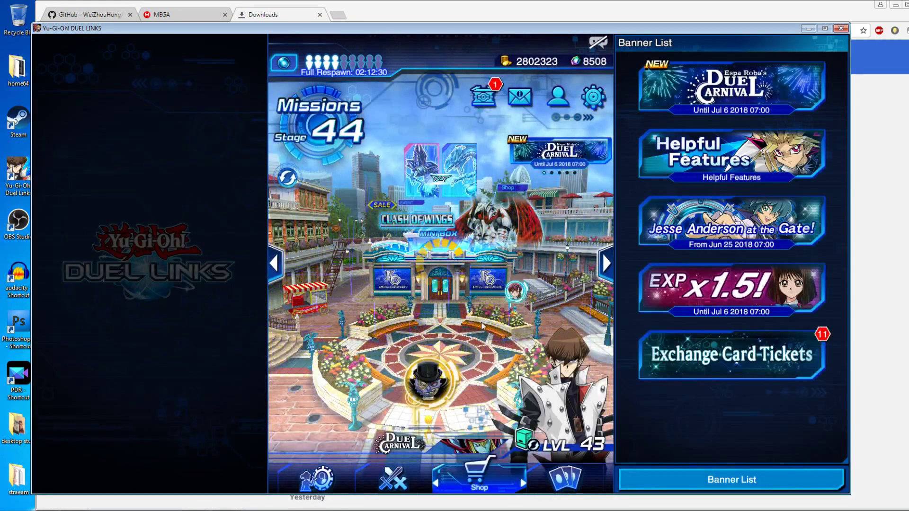
Select Joey Wheeler as the active duelist, then confirm exiting the game
click(604, 251)
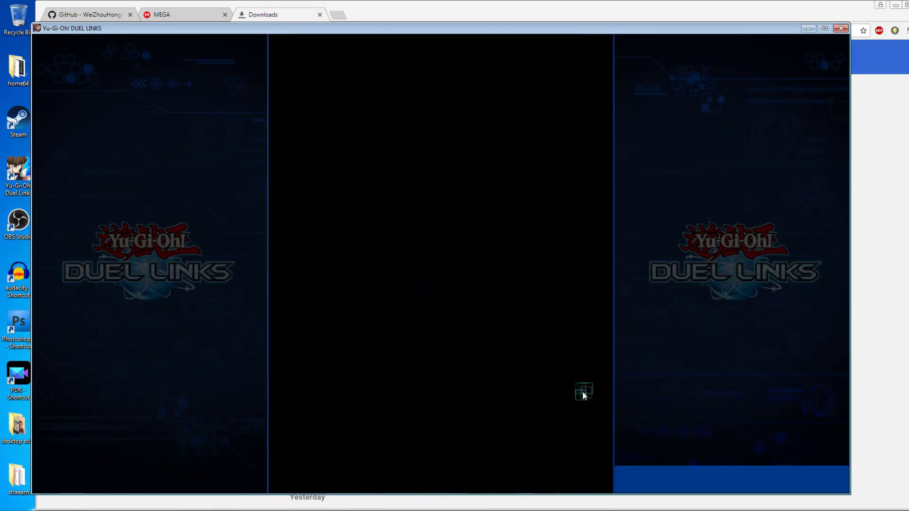
click(464, 473)
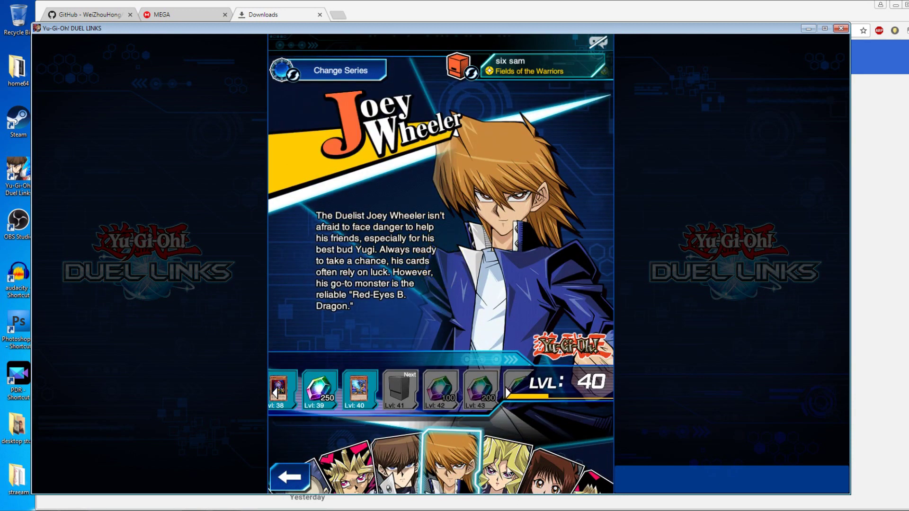
click(501, 454)
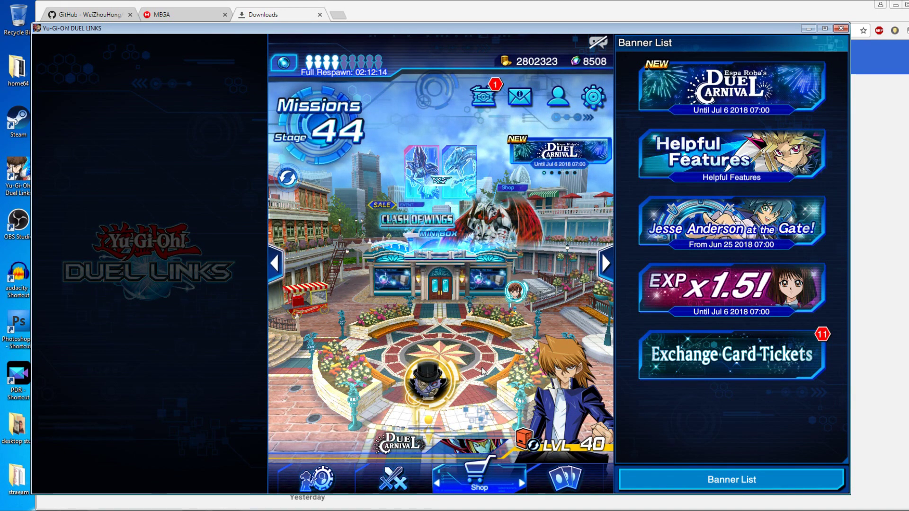
key(Escape)
click(504, 294)
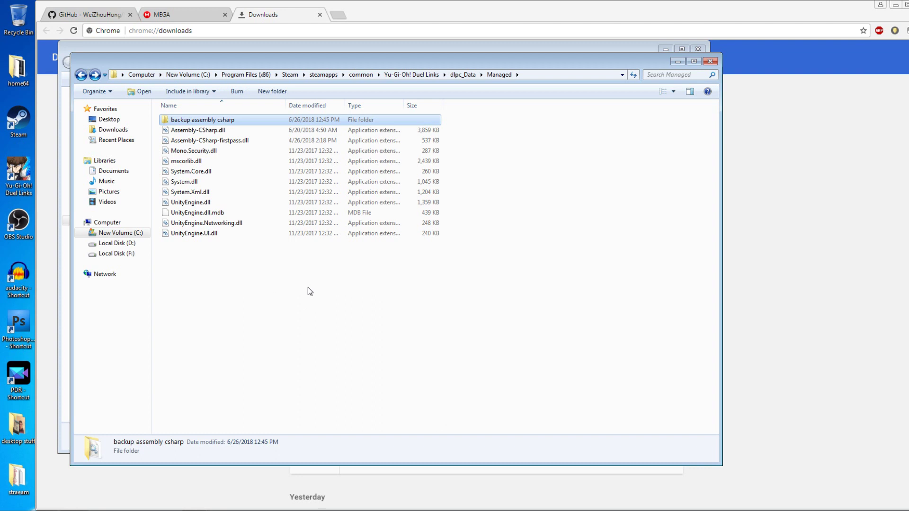
double_click(234, 121)
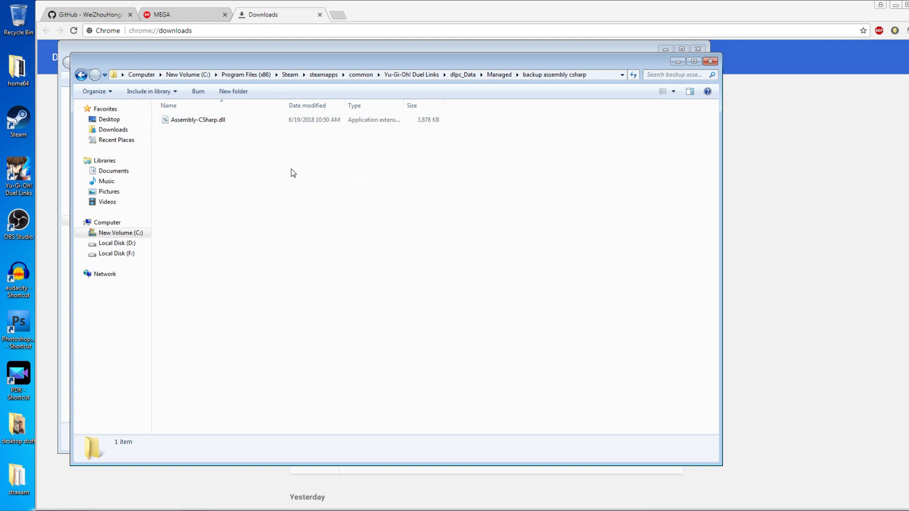
key(BackSpace)
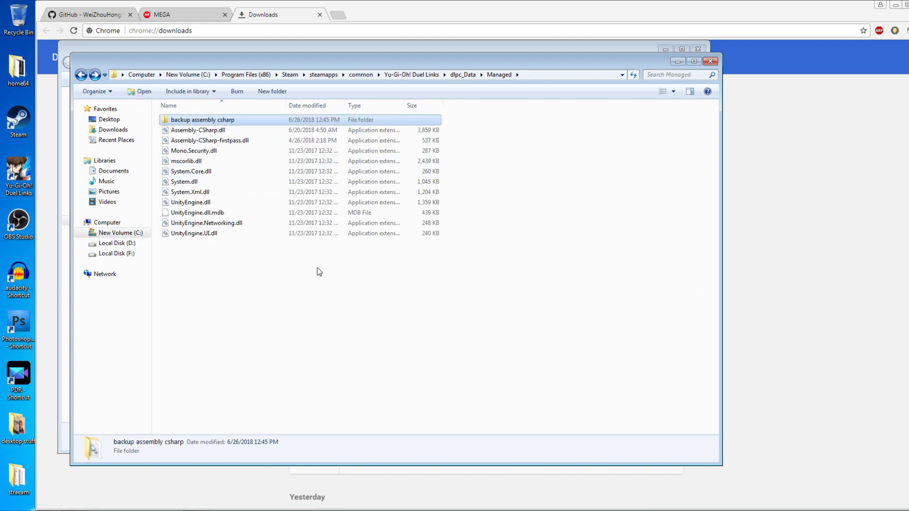
click(318, 268)
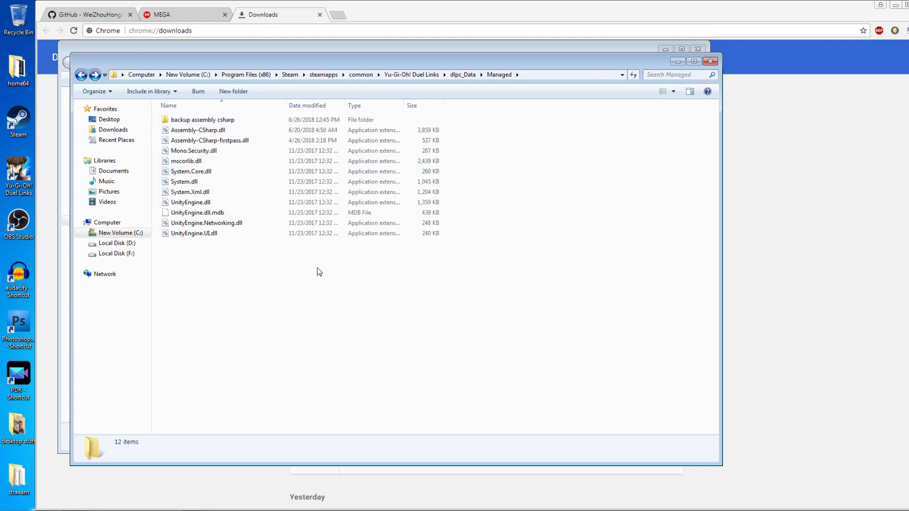